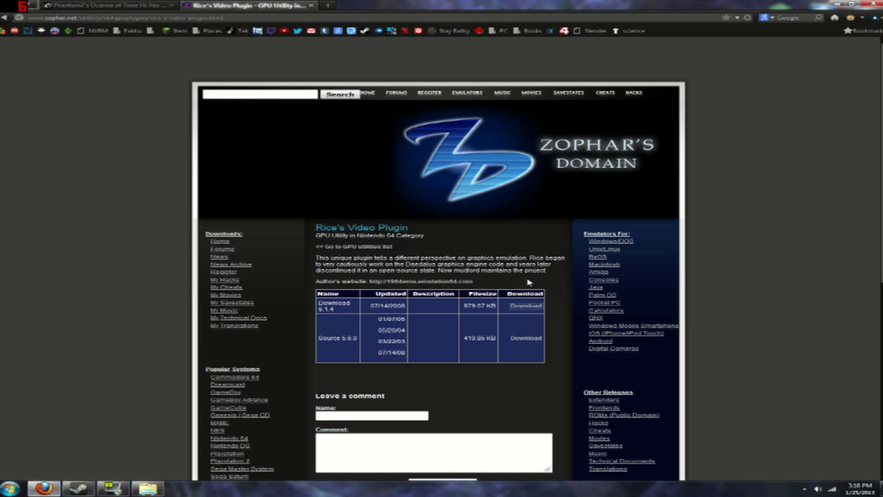
# Request the Rice's Video Plugin 6.1.4 download and bring up the Phantom7's Ocarina of Time Hi-Res Texture Pack thread
pyautogui.click(530, 312)
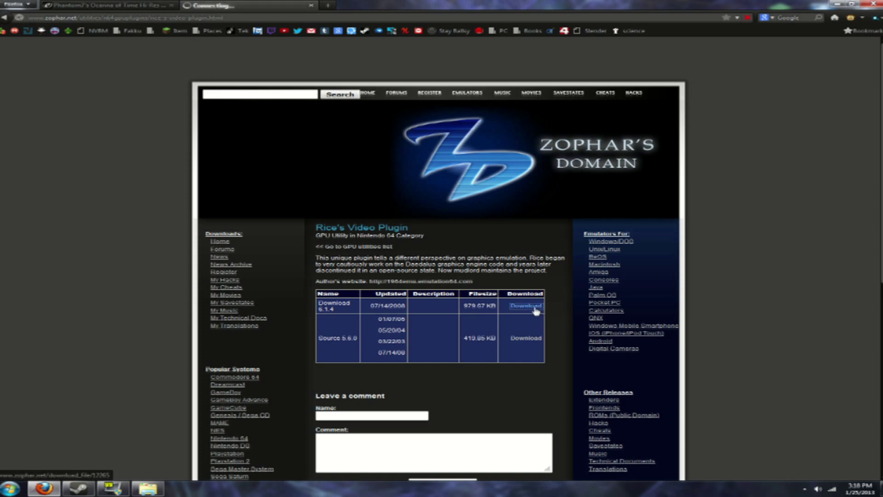
pyautogui.click(648, 85)
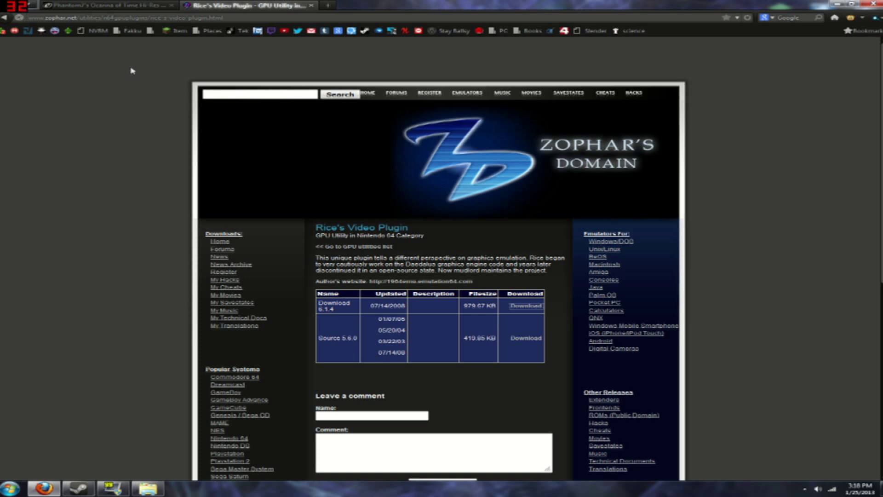
pyautogui.click(121, 5)
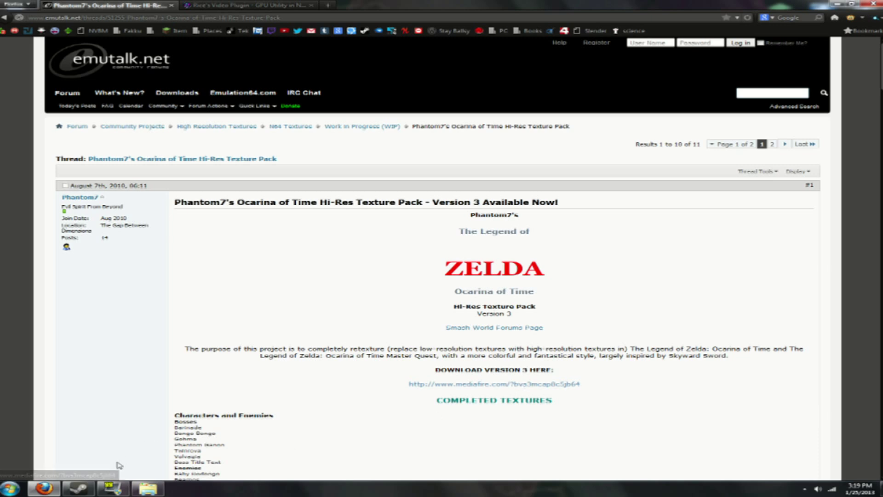
# Switch to Windows Explorer and run RiceVideoSetup 6.1.4.exe from the Plugin folder of Project64 1.6 - Copy - Copy
pyautogui.click(155, 492)
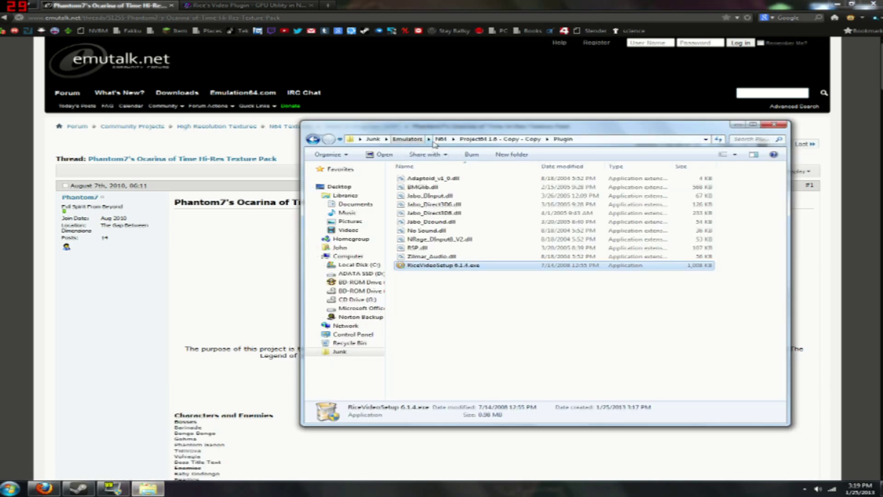
pyautogui.click(478, 138)
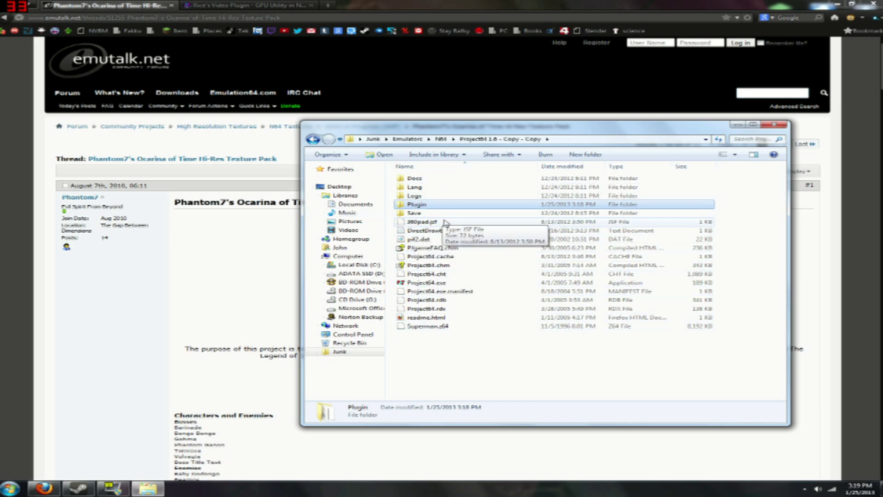
pyautogui.doubleClick(446, 205)
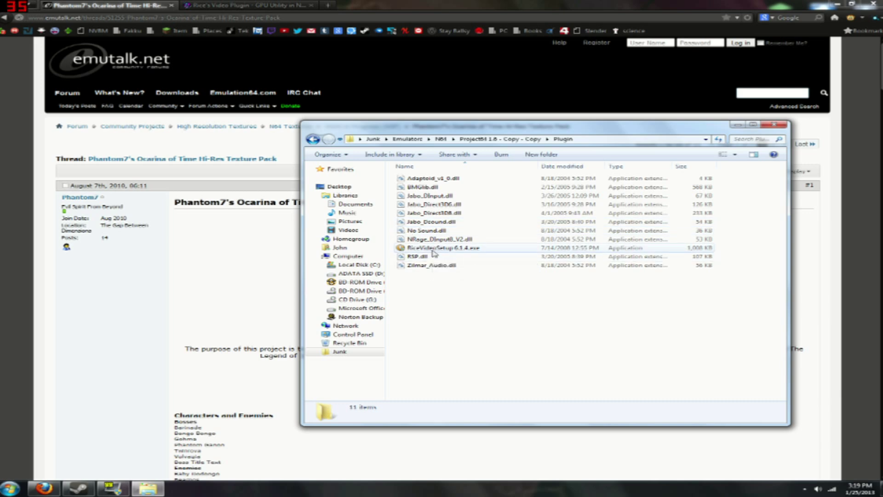
pyautogui.click(467, 250)
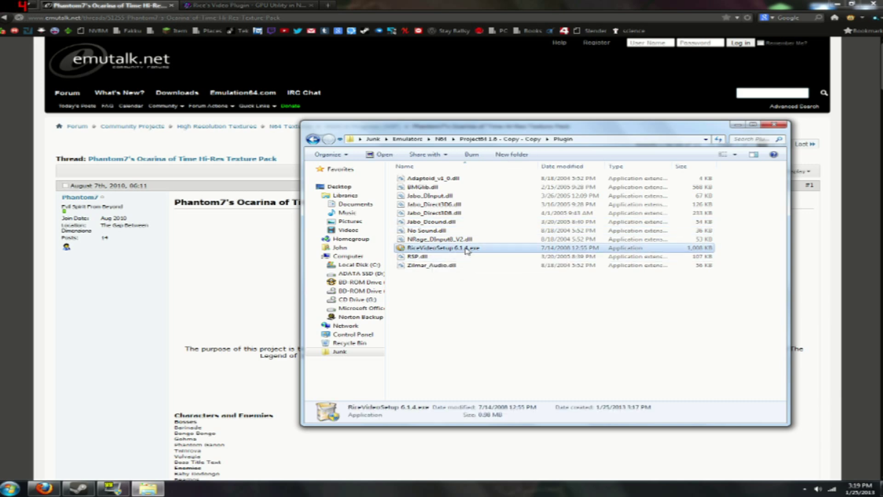
pyautogui.doubleClick(467, 250)
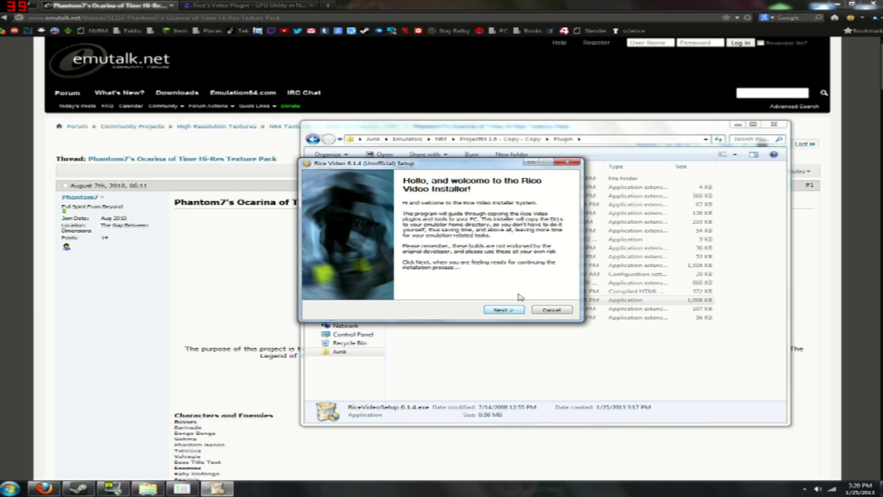
# Proceed past the Rice Video installer's welcome page and accept the GNU General Public License
pyautogui.click(511, 310)
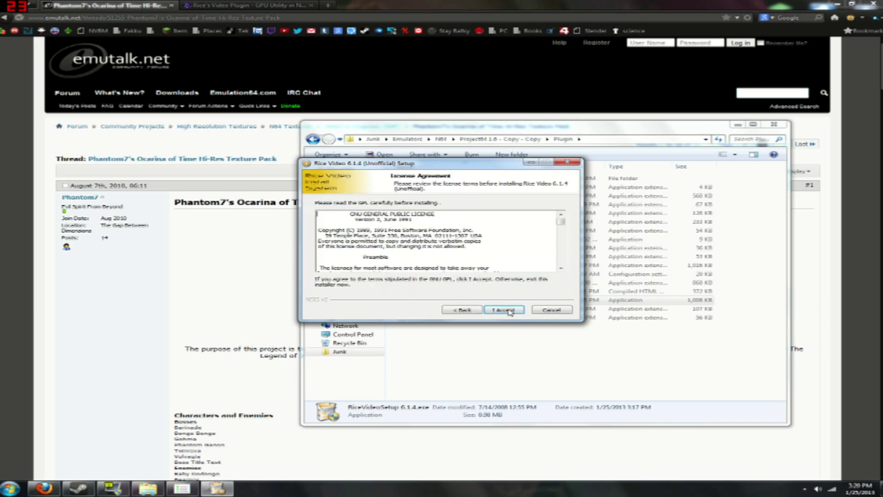
pyautogui.click(505, 309)
pyautogui.click(506, 309)
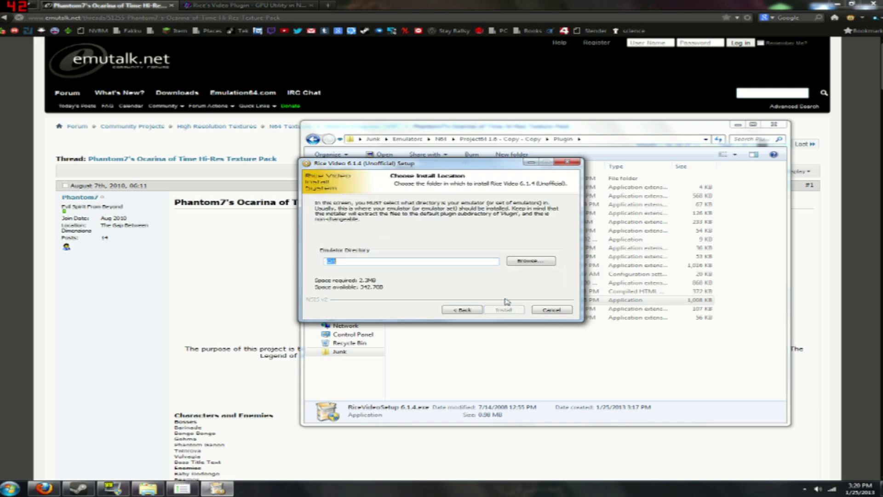
# Set the emulator directory for the Rice Video installation to Junk\Emulators\N64\Project64 1.6 - Copy - Copy
pyautogui.click(534, 261)
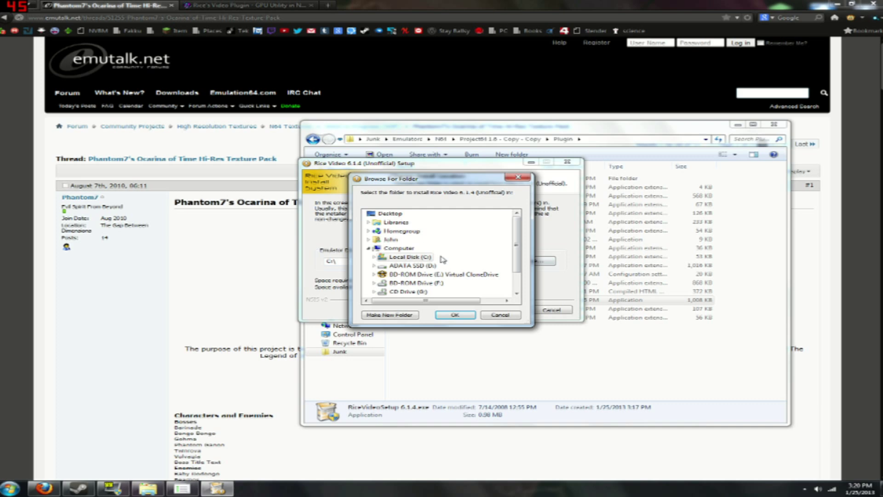
pyautogui.scroll(-1, 517, 265)
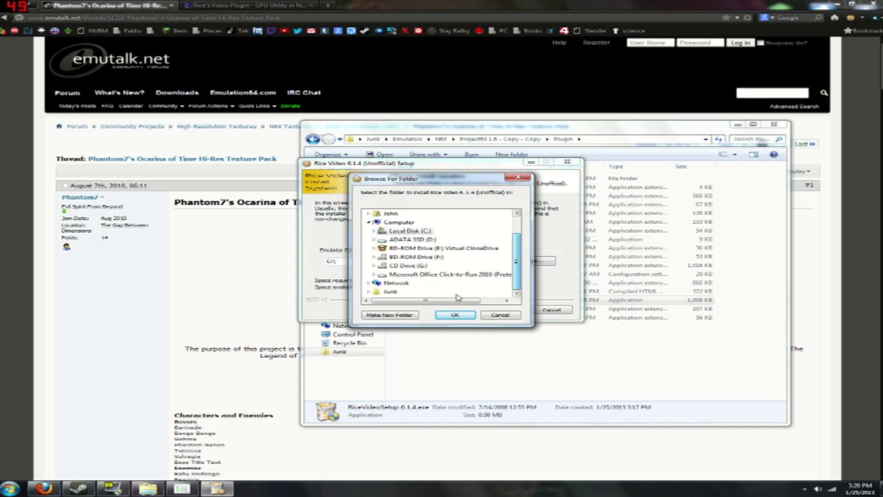
pyautogui.click(391, 292)
pyautogui.doubleClick(391, 292)
pyautogui.click(400, 239)
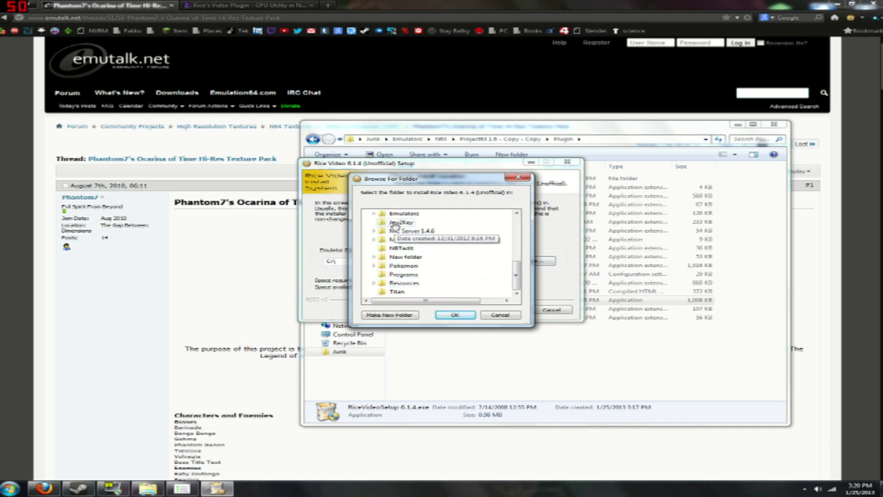
pyautogui.scroll(2, 394, 217)
pyautogui.press('Right')
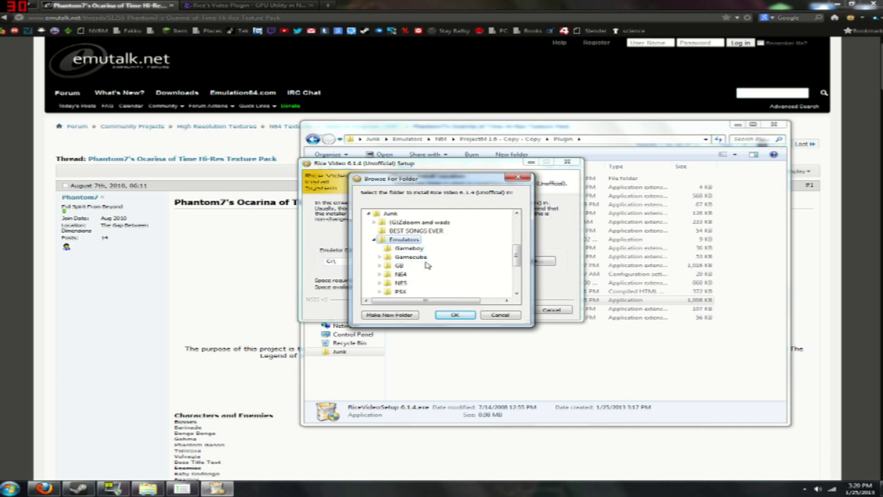
pyautogui.scroll(-1, 428, 265)
pyautogui.doubleClick(400, 248)
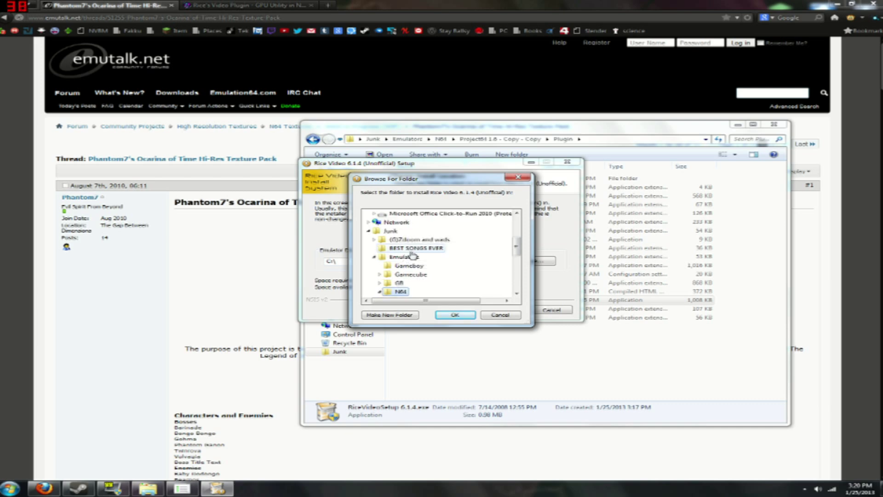
pyautogui.scroll(-1, 414, 256)
pyautogui.doubleClick(407, 242)
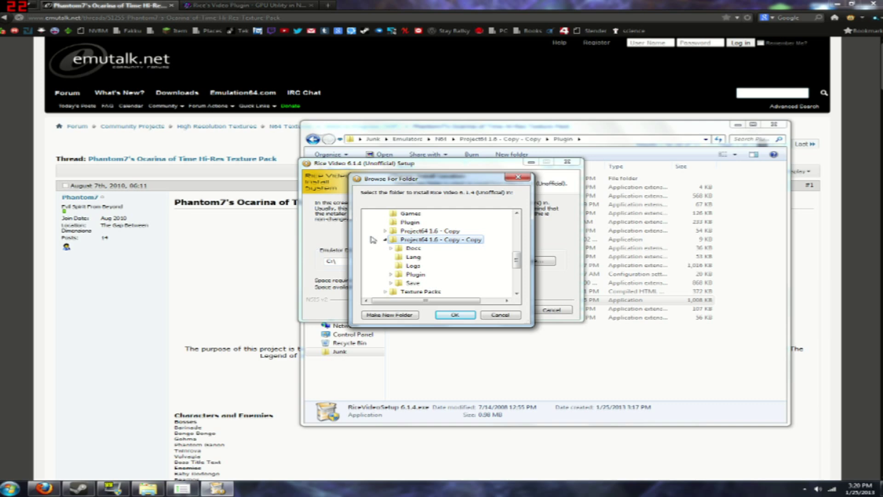
pyautogui.click(448, 315)
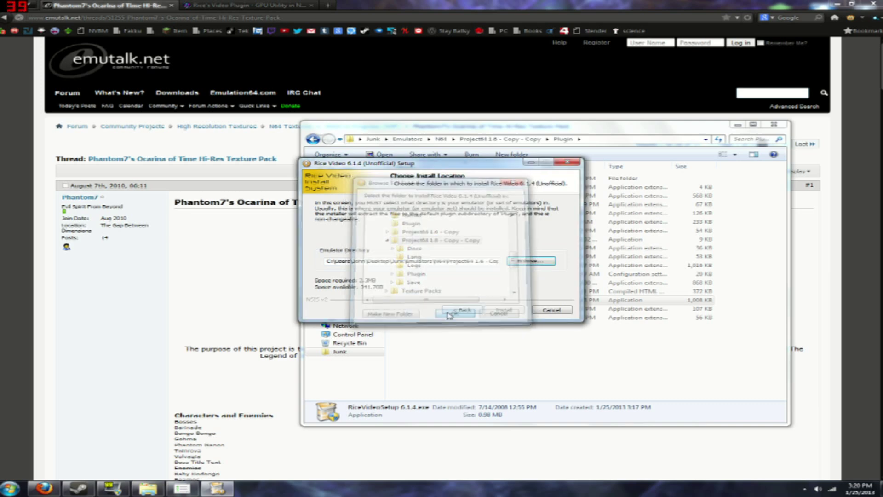
# Install Rice Video 6.1.4, finish the setup and dismiss the Program Compatibility Assistant
pyautogui.click(484, 311)
pyautogui.click(492, 311)
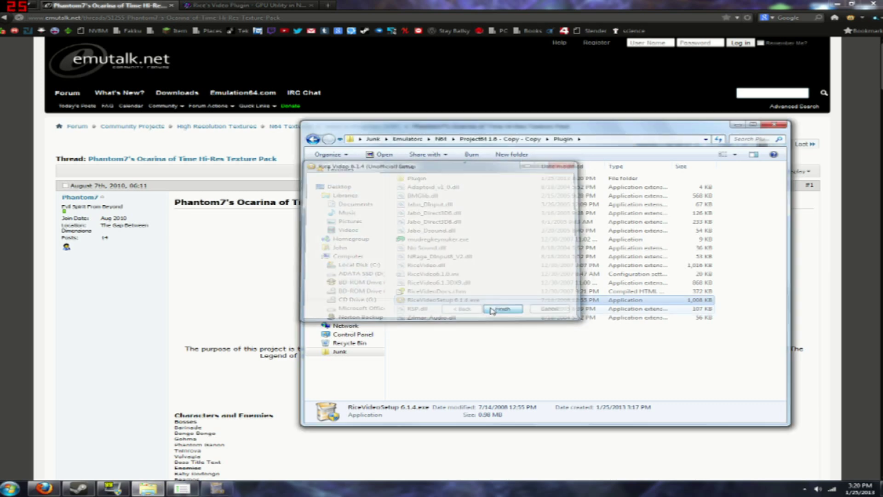
pyautogui.click(445, 360)
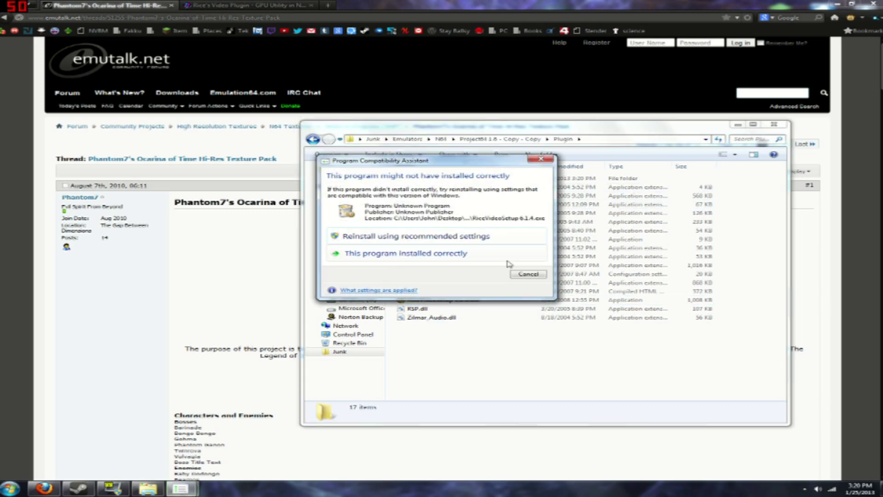
pyautogui.click(529, 274)
# Delete the nested Plugin subfolder inside the emulator's Plugin folder, moving it to the Recycle Bin
pyautogui.rightClick(426, 182)
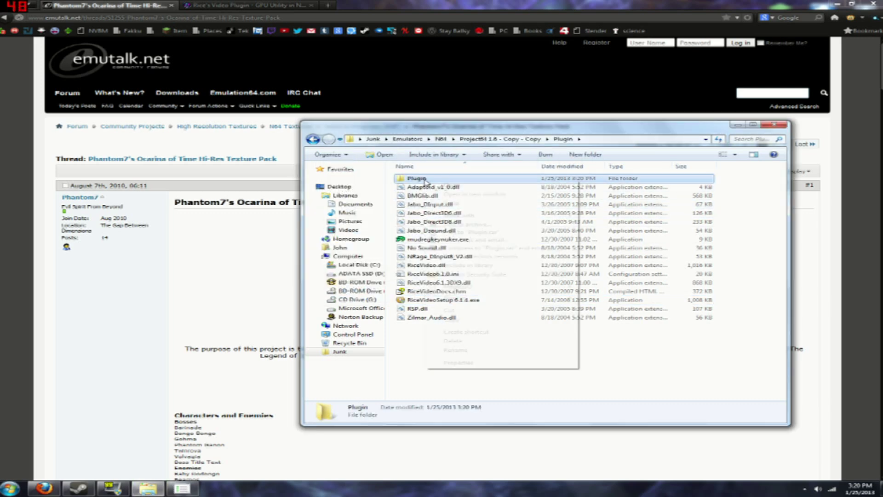
pyautogui.click(453, 341)
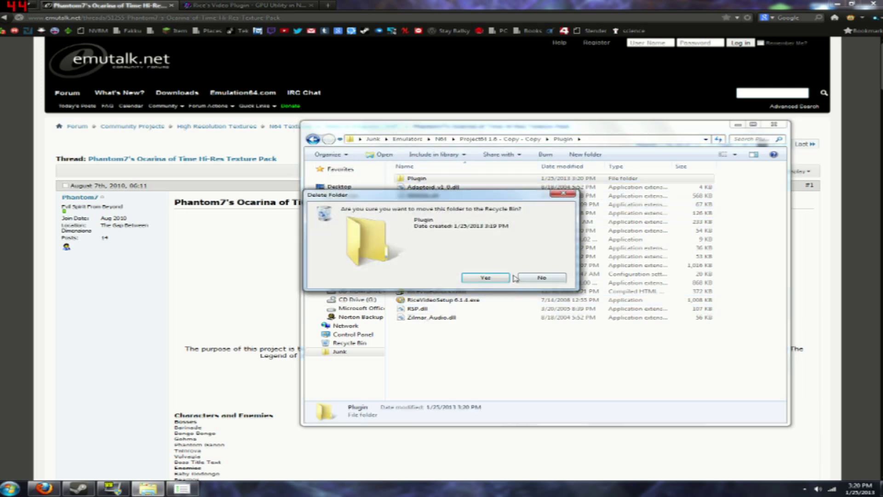
pyautogui.click(497, 278)
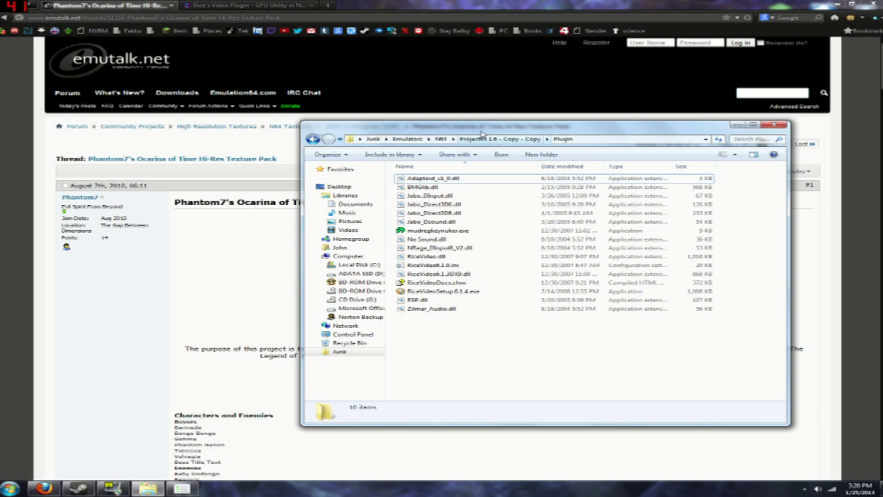
# Launch Project64.exe from the Project64 1.6 - Copy - Copy folder and move its window fully into view
pyautogui.click(482, 134)
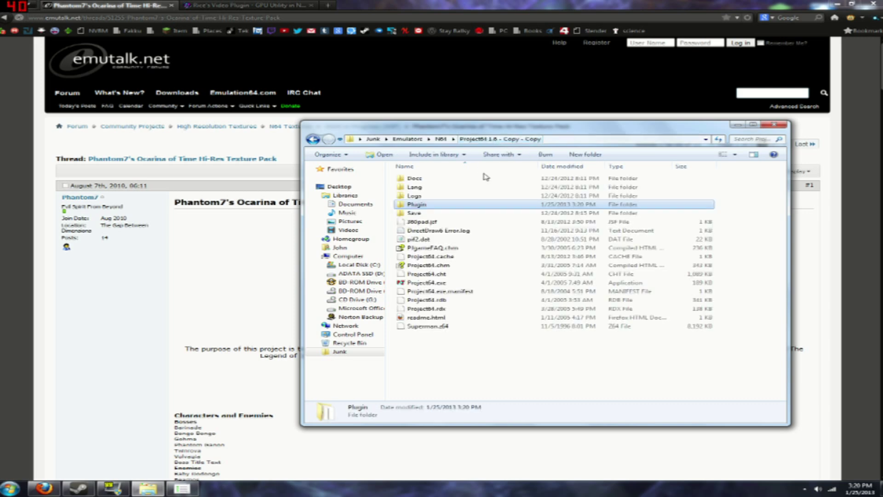
pyautogui.doubleClick(437, 283)
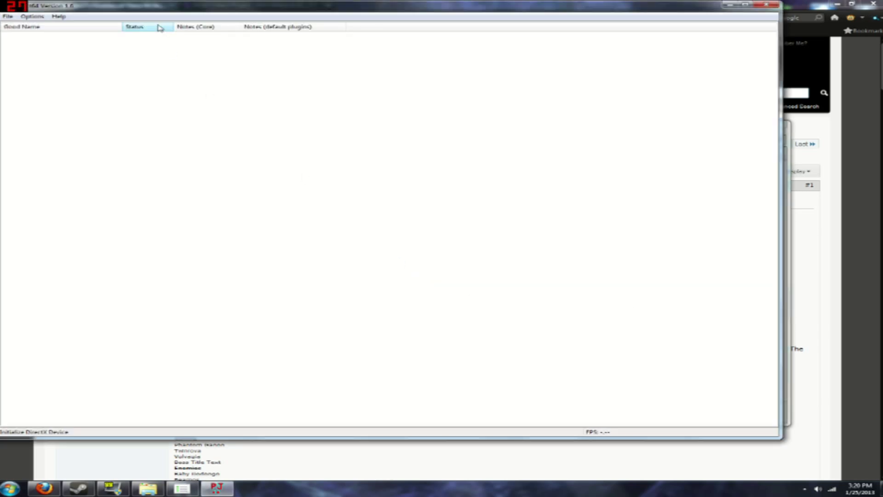
pyautogui.moveTo(117, 9); pyautogui.dragTo(173, 34)
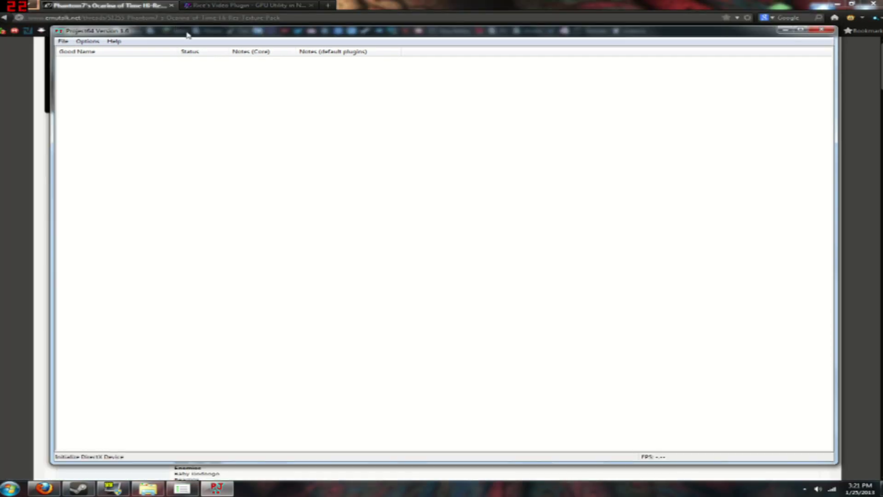
pyautogui.moveTo(187, 35); pyautogui.dragTo(183, 32)
# Set the emulator's video (graphics) plugin to Mudlord's Rice Video Build 6.1.4 in the settings
pyautogui.click(110, 38)
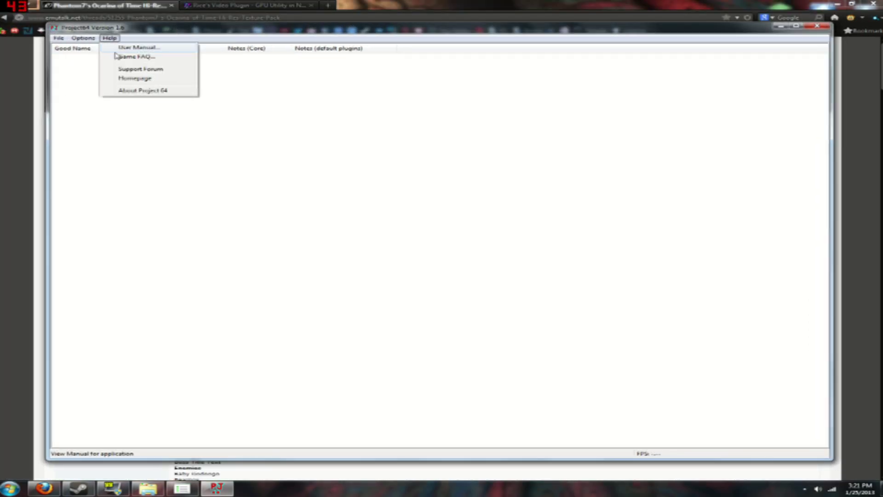
pyautogui.moveTo(83, 38)
pyautogui.click(120, 90)
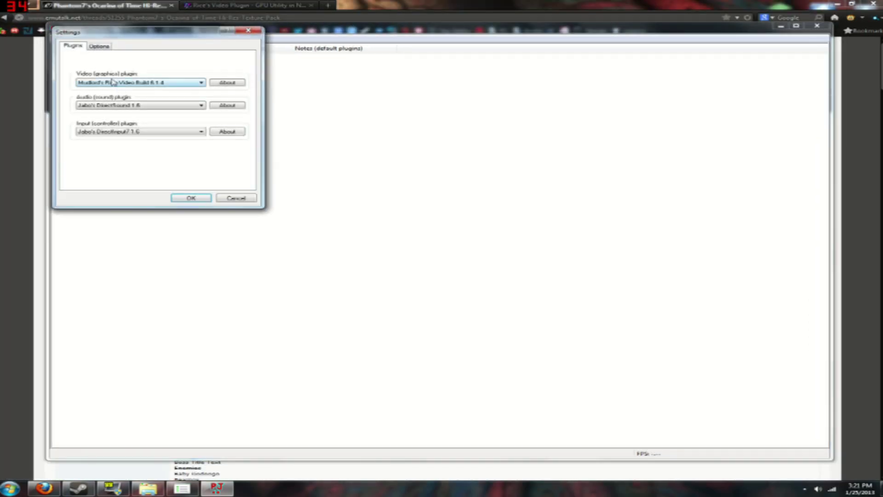
pyautogui.click(125, 83)
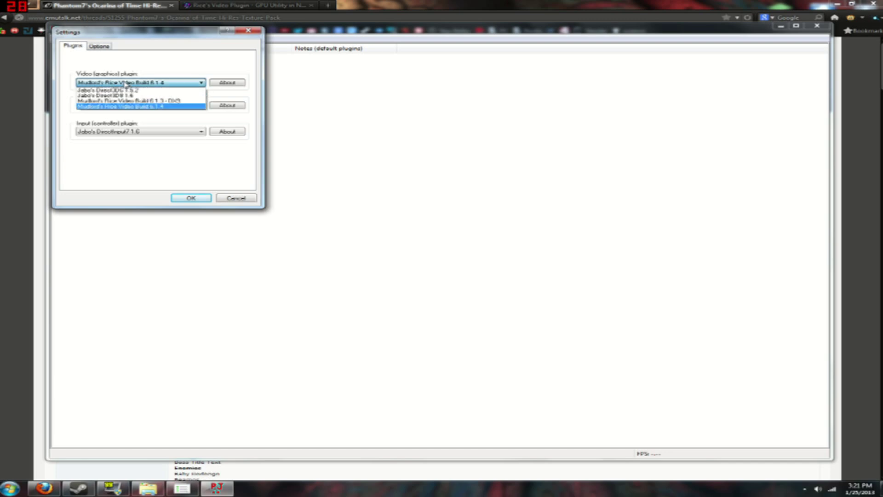
pyautogui.click(172, 109)
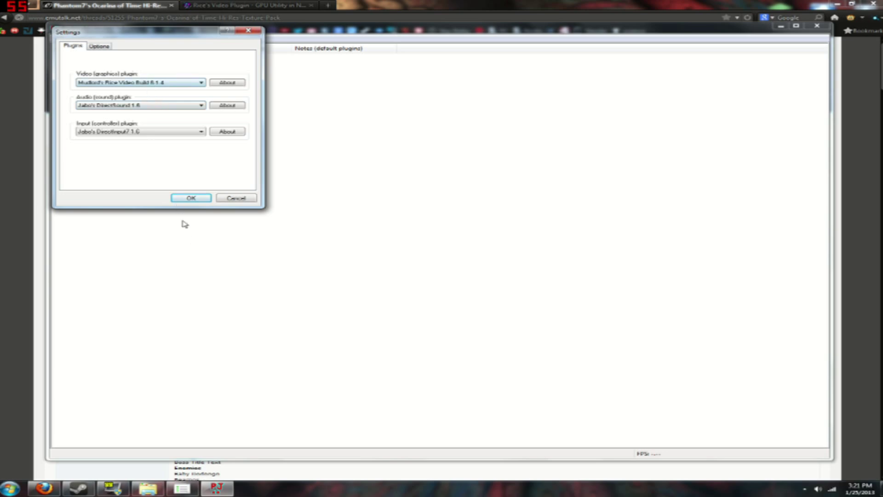
pyautogui.click(190, 198)
# Configure the graphics plugin with Hide Advanced Options off and Load hires textures if available enabled
pyautogui.click(83, 38)
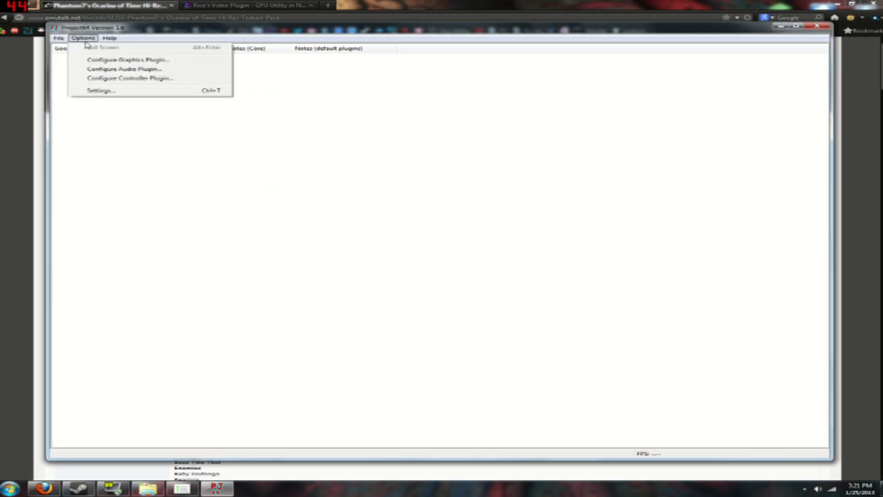
pyautogui.click(112, 61)
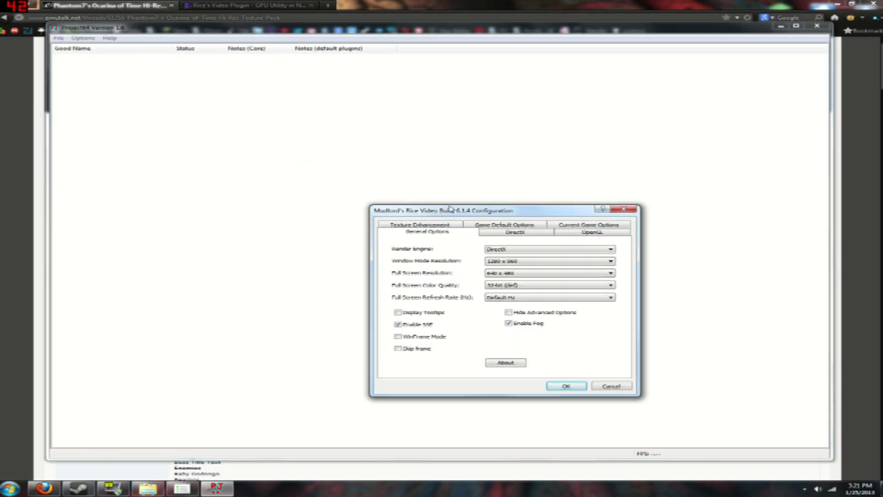
pyautogui.click(522, 315)
pyautogui.click(522, 315)
pyautogui.click(524, 316)
pyautogui.click(524, 316)
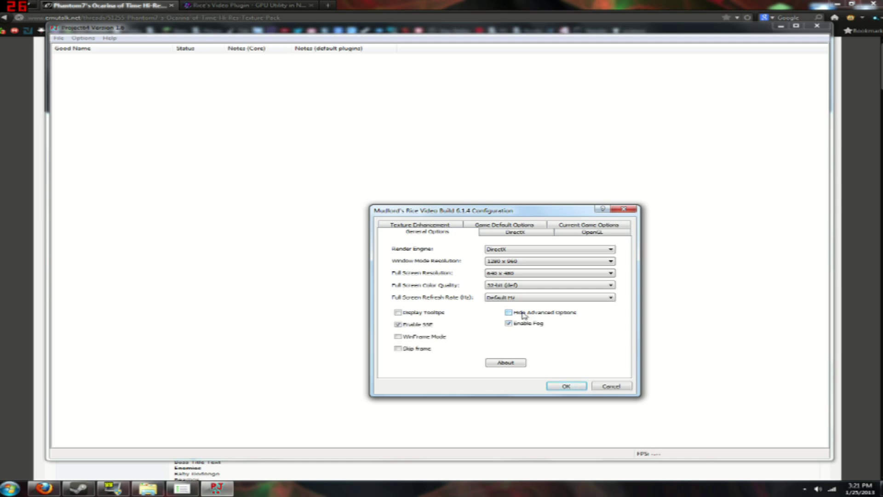
pyautogui.click(523, 316)
pyautogui.click(523, 316)
pyautogui.click(405, 226)
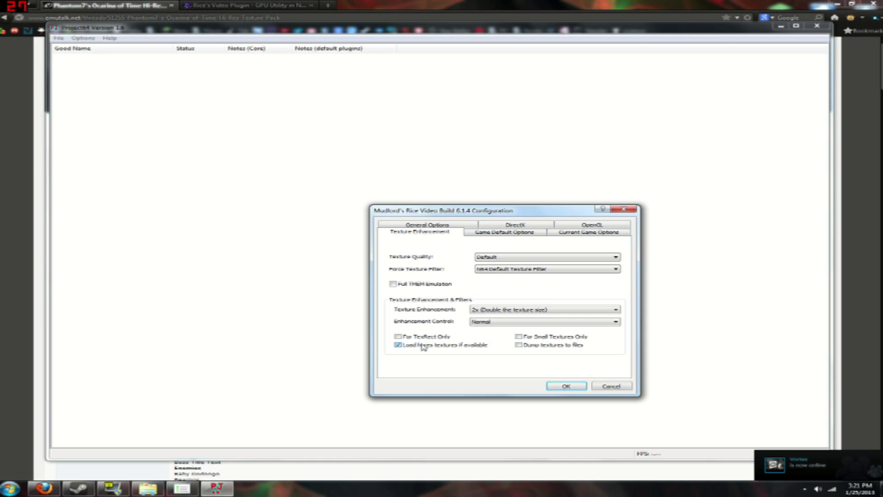
pyautogui.click(566, 386)
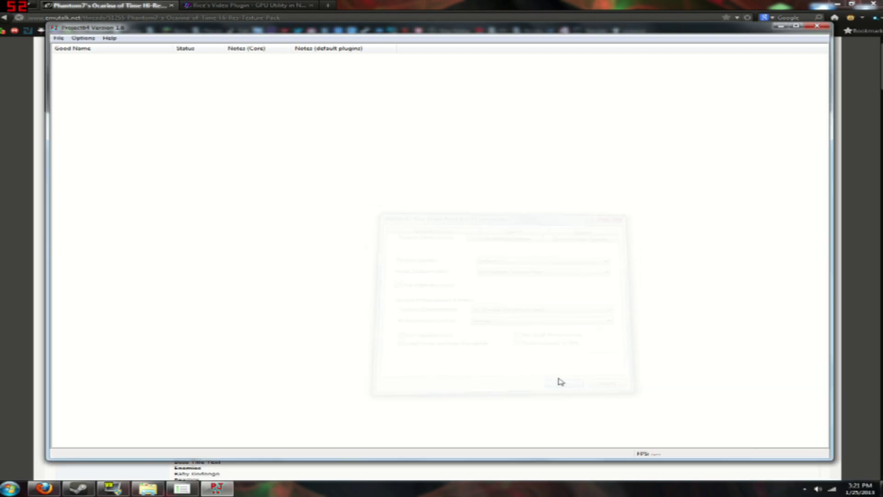
# Exit the emulator and open the Plugin folder inside Project64 1.6 - Copy - Copy
pyautogui.click(58, 37)
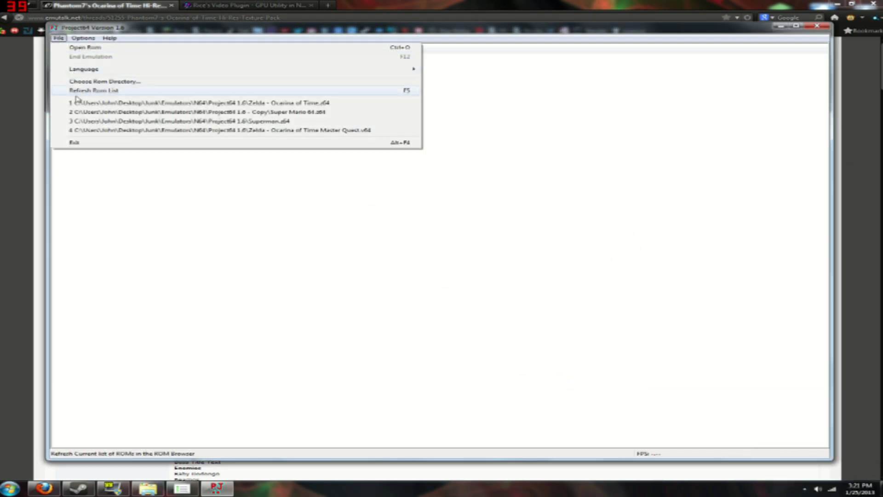
pyautogui.click(75, 144)
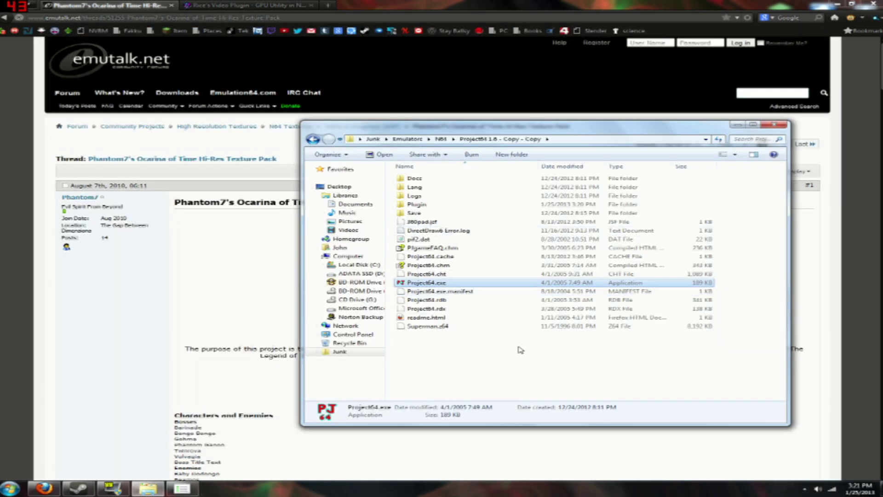
pyautogui.click(426, 204)
pyautogui.doubleClick(426, 204)
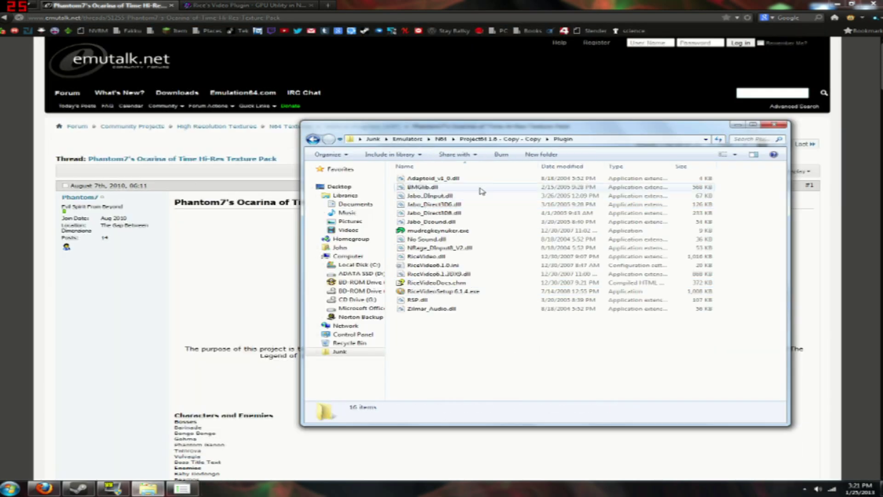
# Examine the hires_texture folder and its THE LEGEND OF ZELDA subfolder inside the Plugin folder of Project64 1.6 - Copy
pyautogui.click(440, 139)
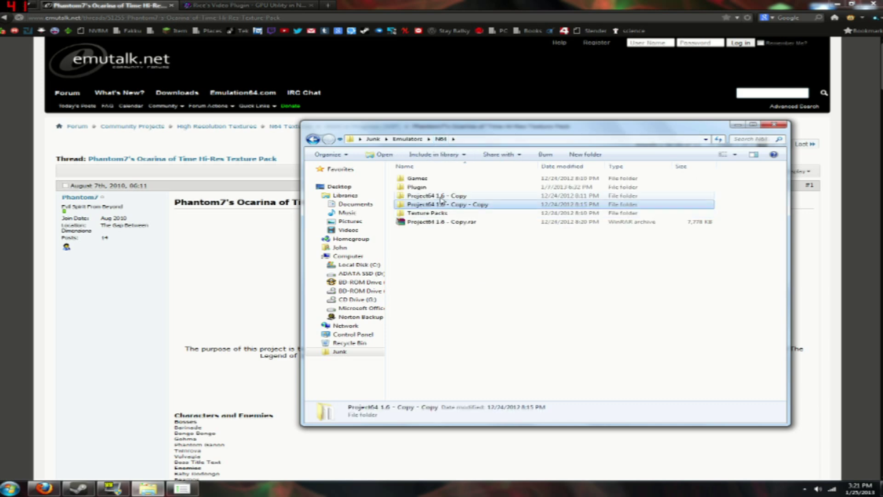
pyautogui.doubleClick(439, 196)
pyautogui.doubleClick(436, 205)
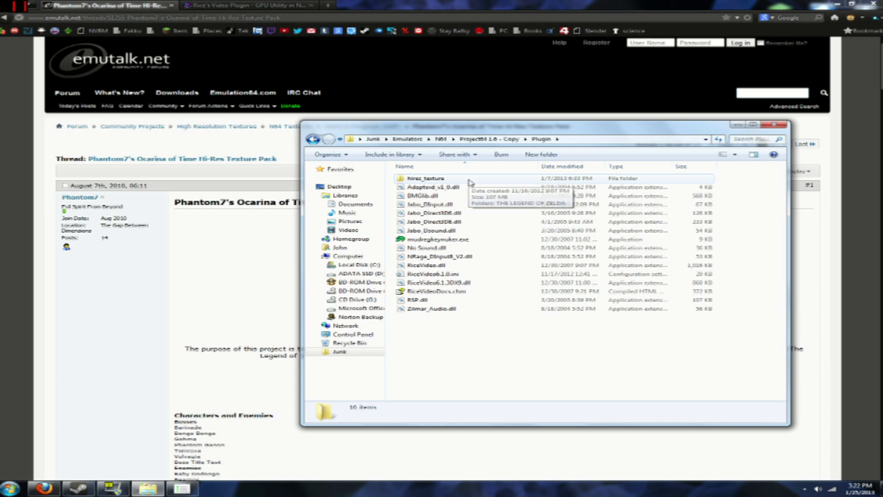
pyautogui.doubleClick(456, 180)
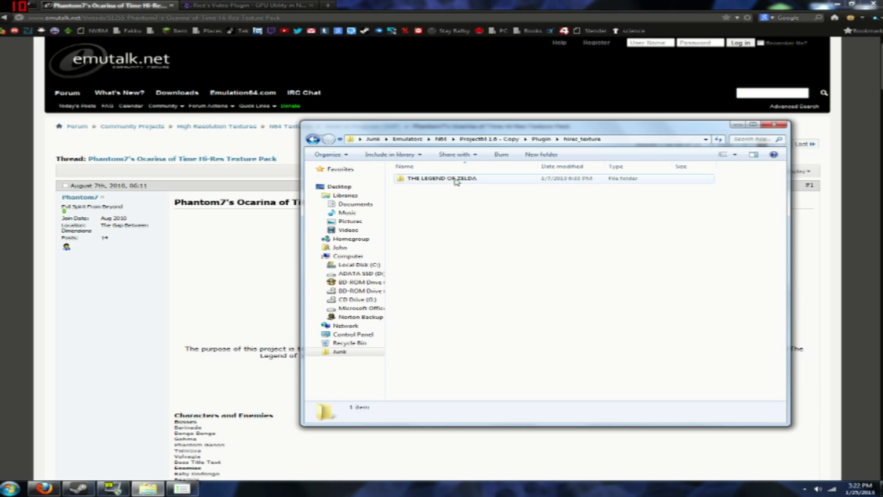
pyautogui.doubleClick(491, 182)
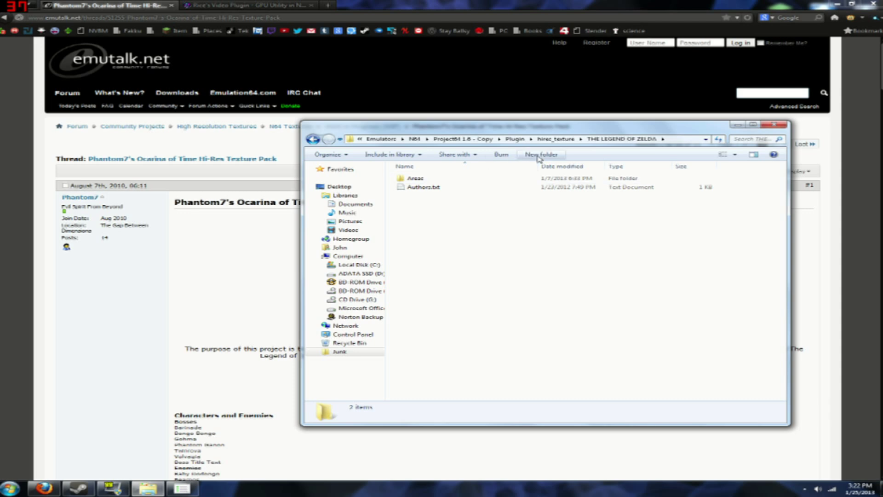
pyautogui.click(561, 139)
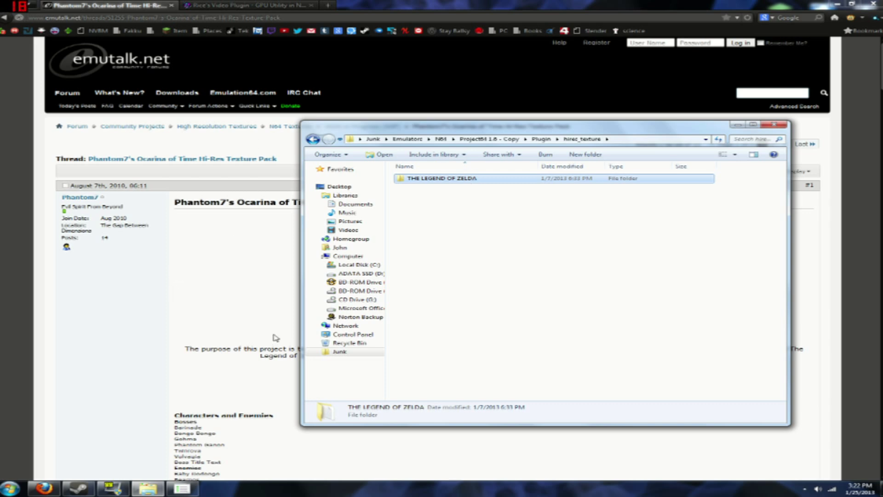
pyautogui.click(490, 282)
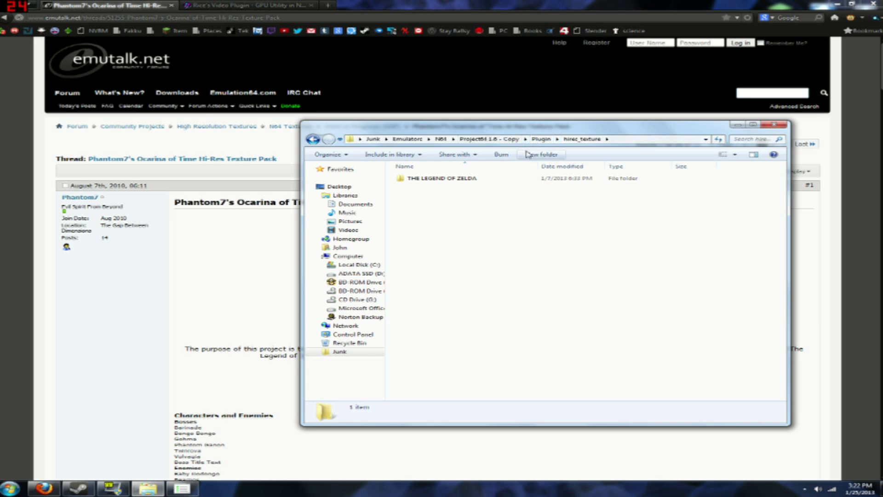
# Launch Project64.exe from the Project64 1.6 - Copy folder
pyautogui.click(504, 139)
pyautogui.click(424, 283)
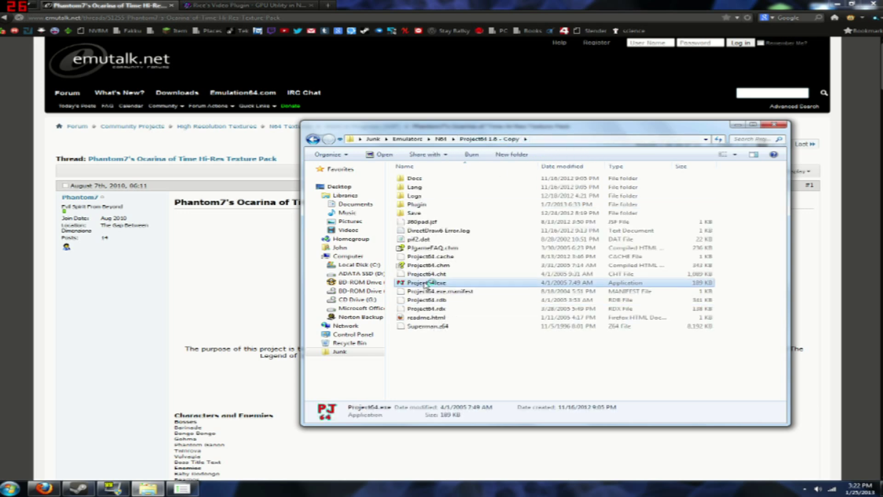
pyautogui.doubleClick(424, 283)
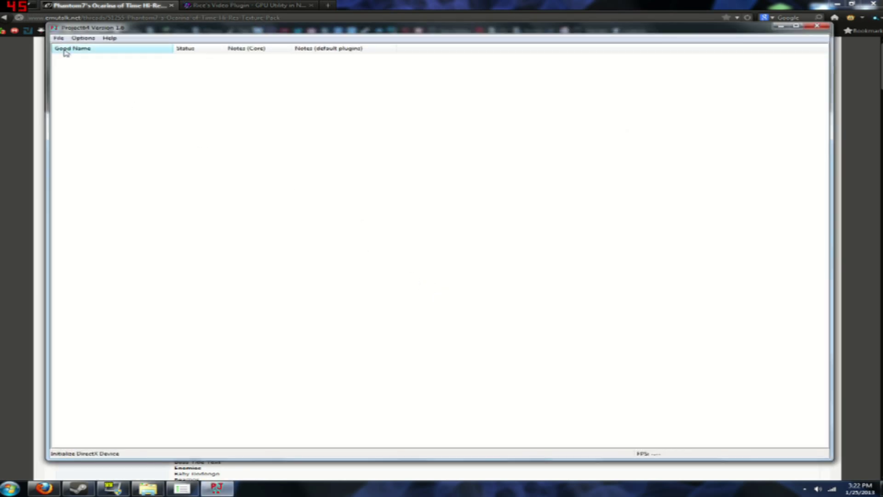
# Run the ROM Zelda - Ocarina of Time.z64 from the N64 Games folder to check the textures, and close the emulator
pyautogui.click(58, 38)
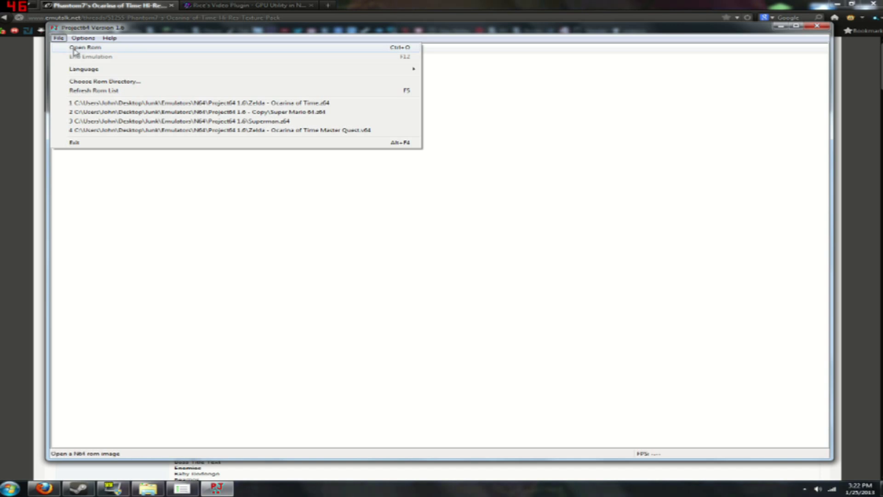
pyautogui.click(74, 47)
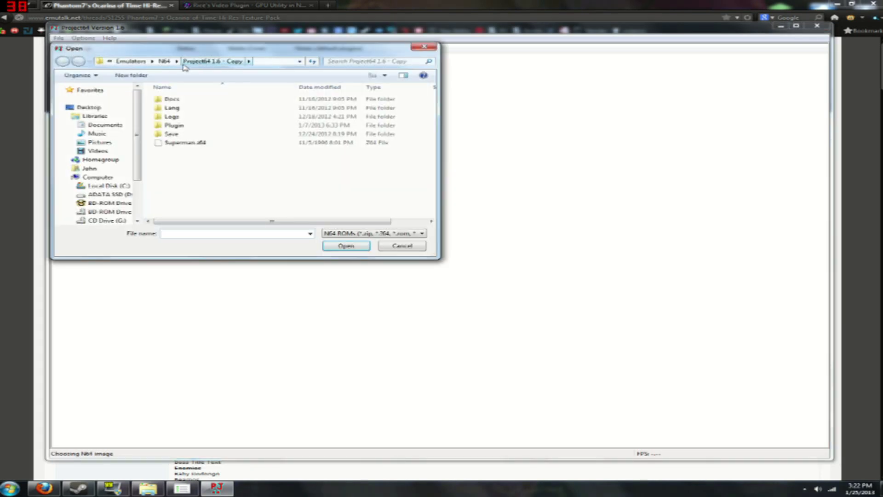
pyautogui.click(164, 61)
pyautogui.doubleClick(175, 98)
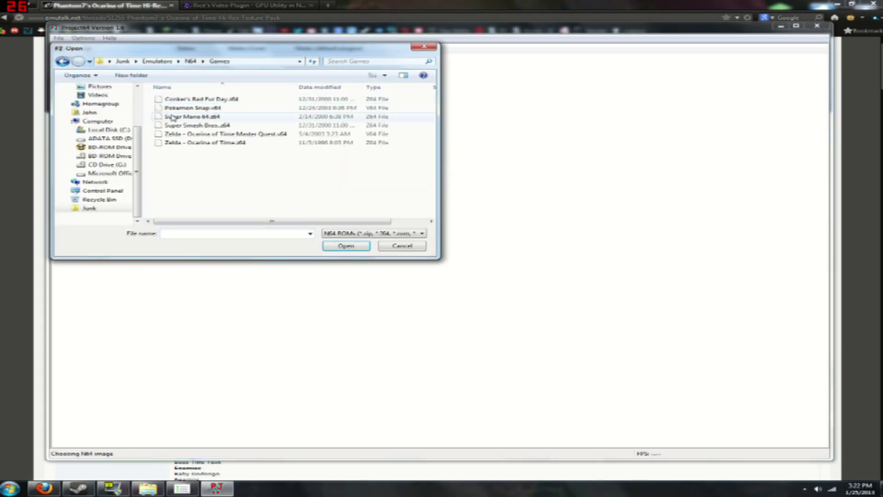
pyautogui.doubleClick(182, 144)
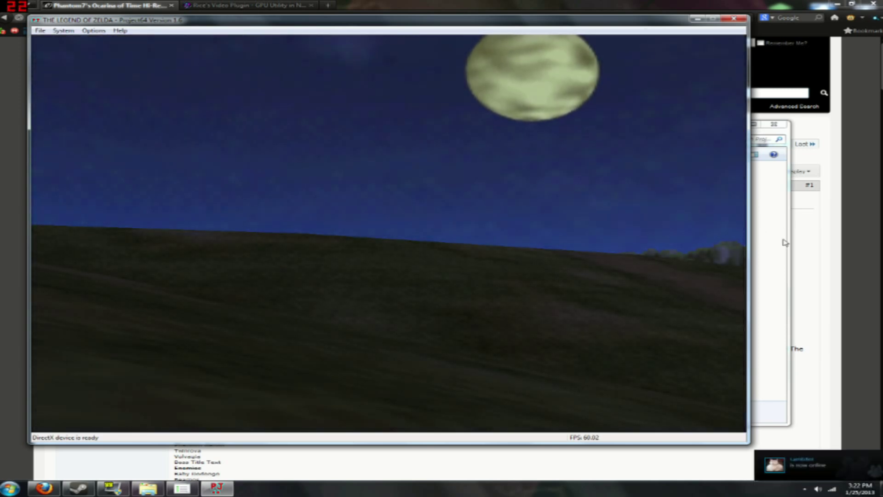
pyautogui.click(735, 20)
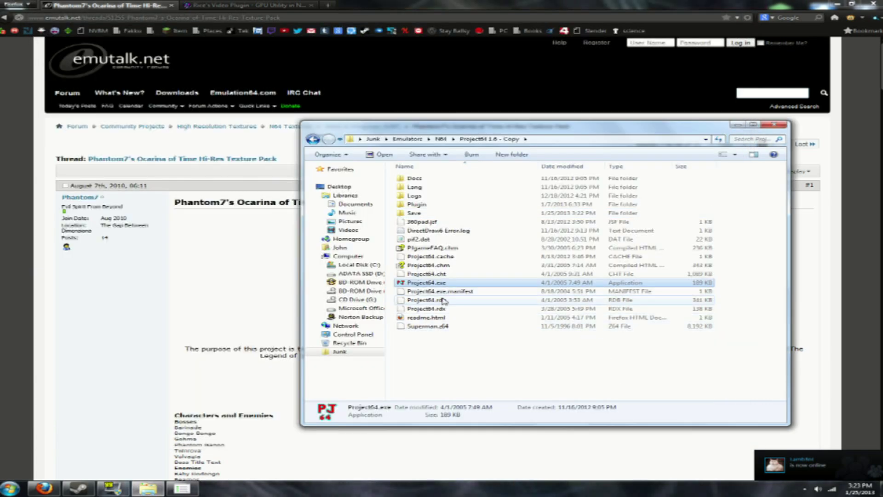